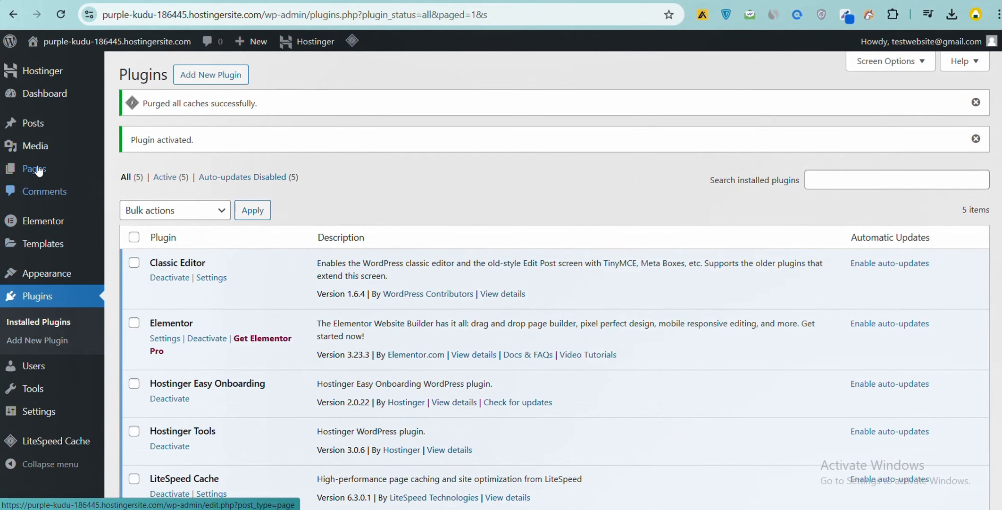
# - Open the list of all pages in a new browser tab and switch to it
pyautogui.moveTo(31, 170)
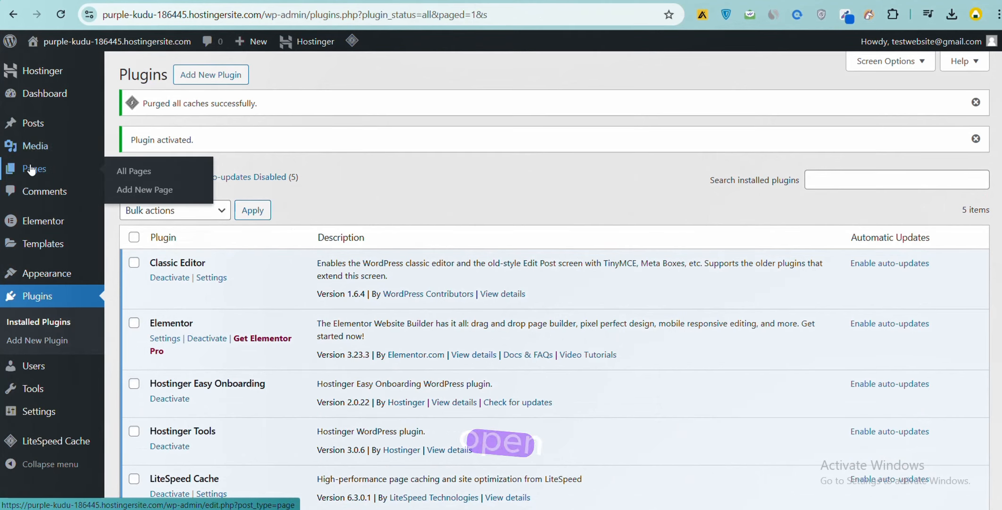
pyautogui.rightClick(144, 174)
pyautogui.click(165, 190)
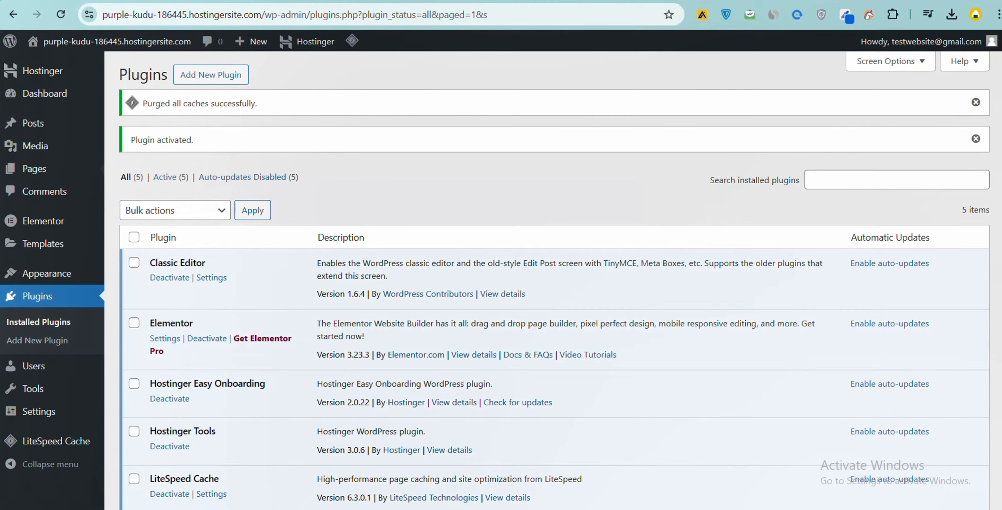
pyautogui.click(349, 0)
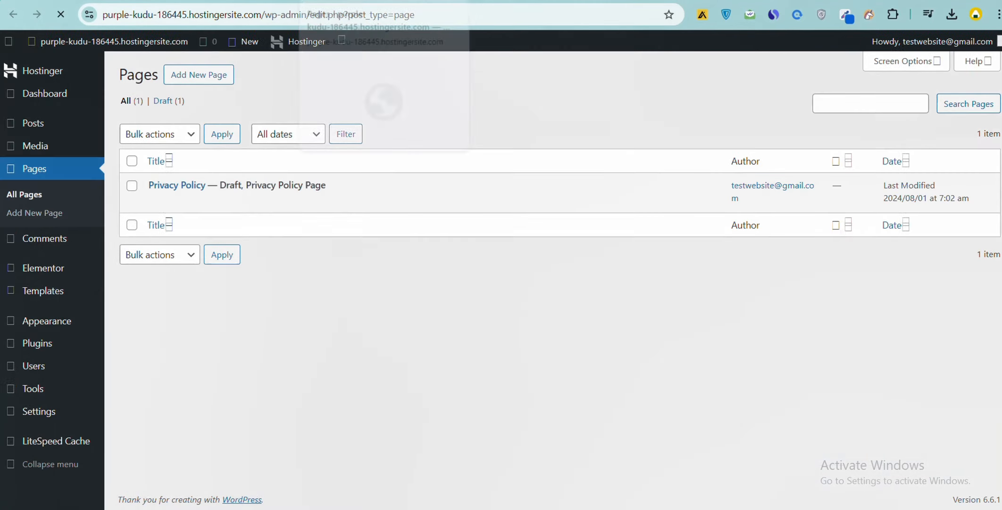
# - Add a new page and title it Home
pyautogui.click(204, 74)
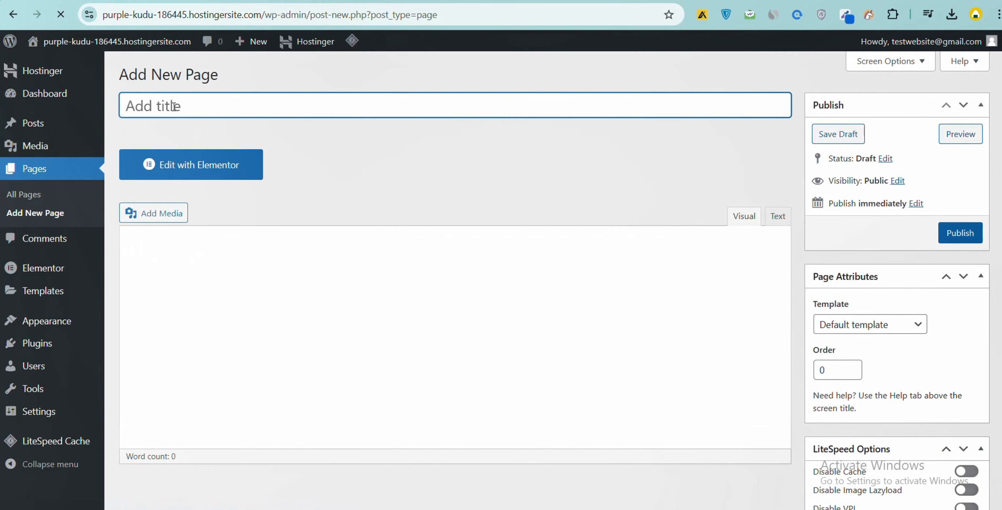
pyautogui.click(180, 256)
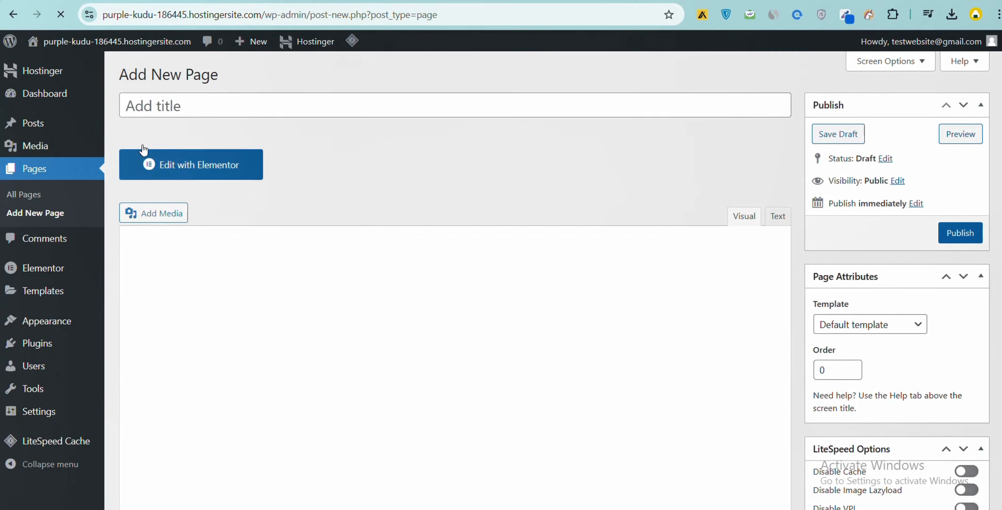
pyautogui.click(139, 109)
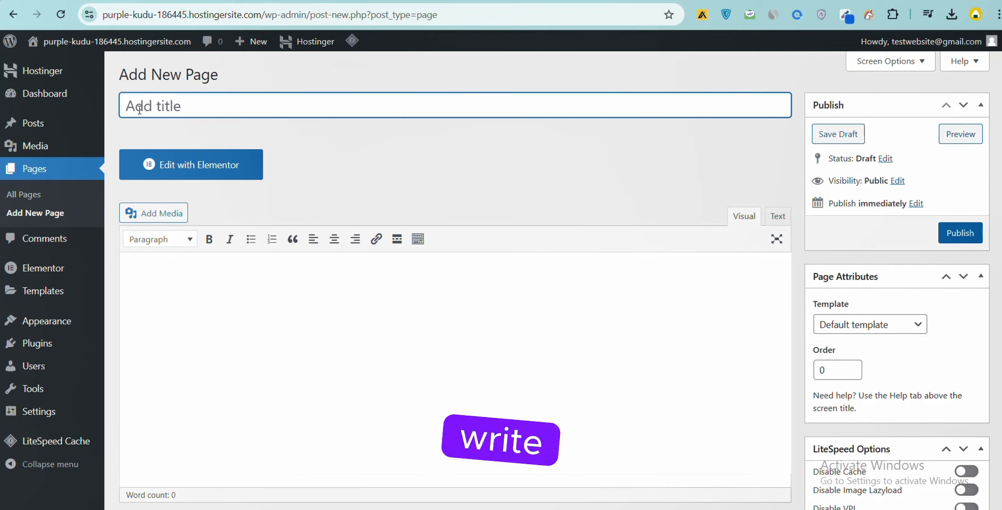
pyautogui.write('Home')
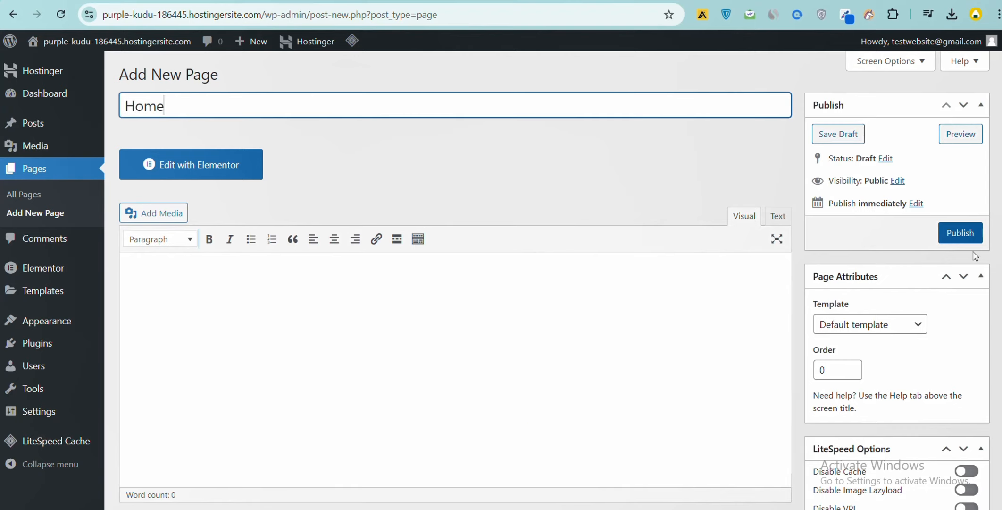
# - Set the Home page's template to Elementor Full Width and publish the page
pyautogui.scroll(-6, 935, 291)
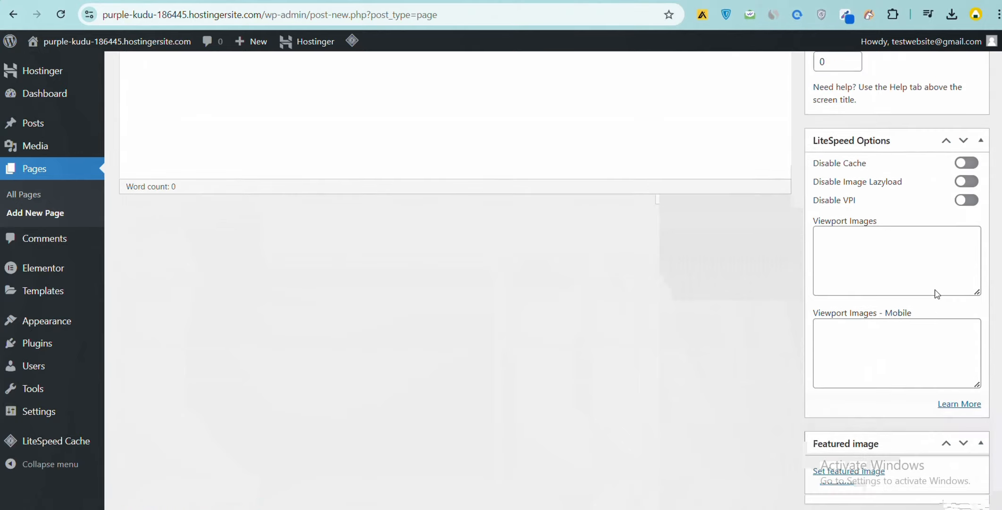
pyautogui.scroll(6, 937, 294)
pyautogui.click(900, 329)
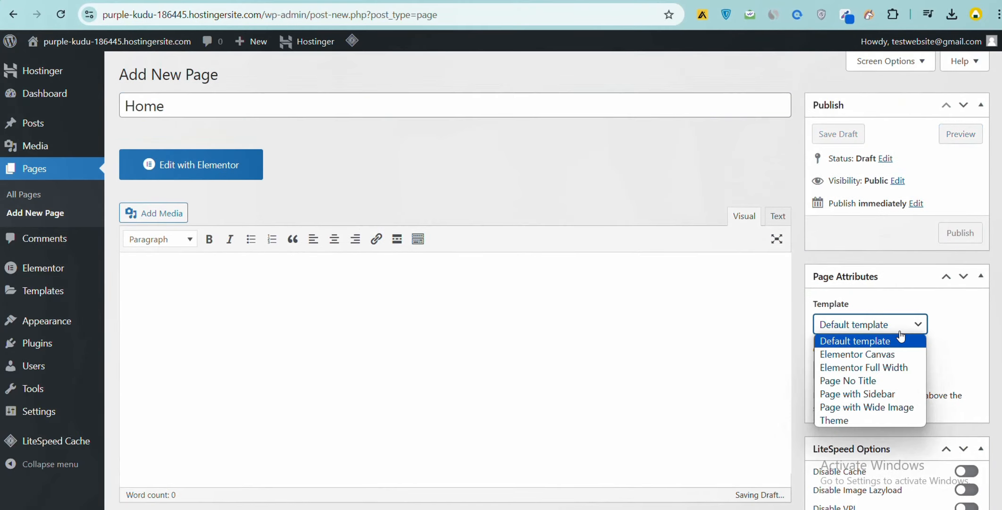
pyautogui.click(892, 367)
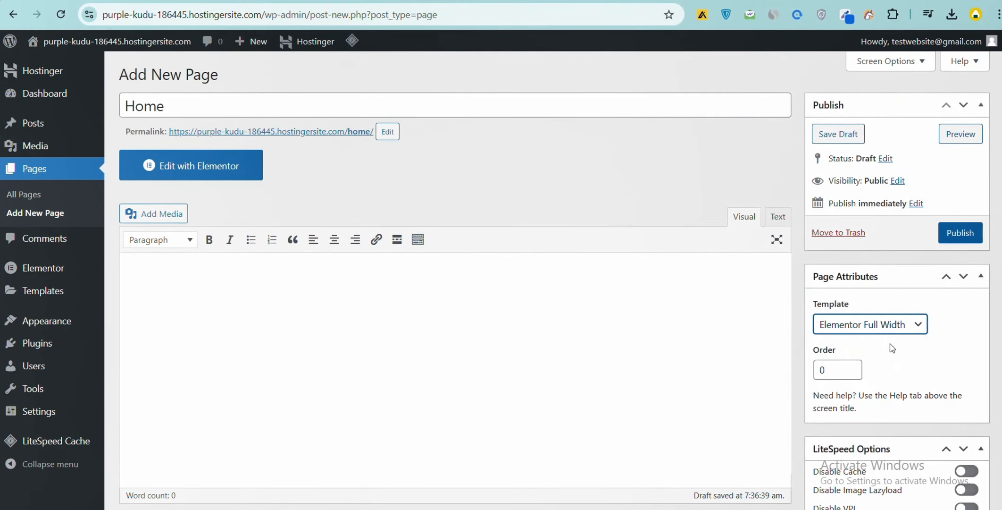
pyautogui.click(950, 234)
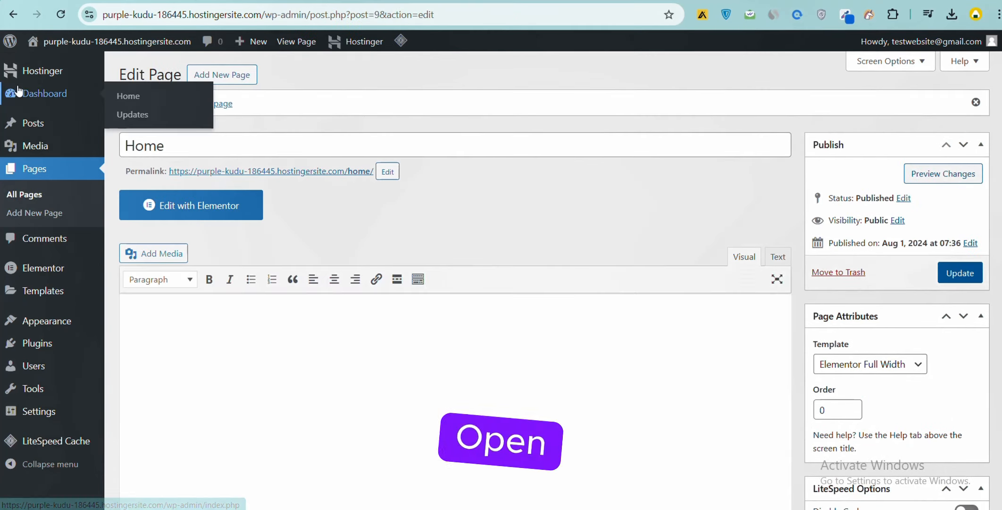
# - Go to the page for adding new plugins and search for Updraftplus
pyautogui.click(17, 86)
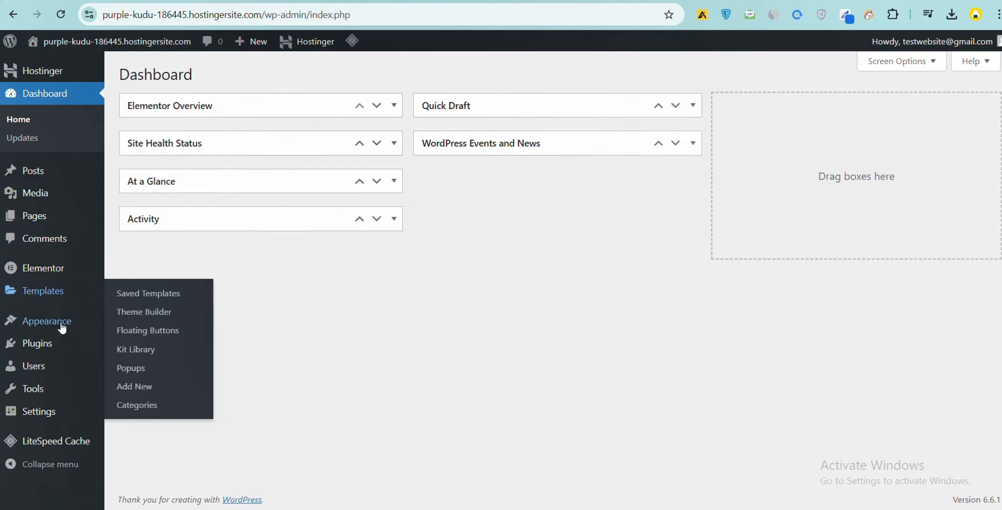
pyautogui.moveTo(55, 343)
pyautogui.rightClick(154, 349)
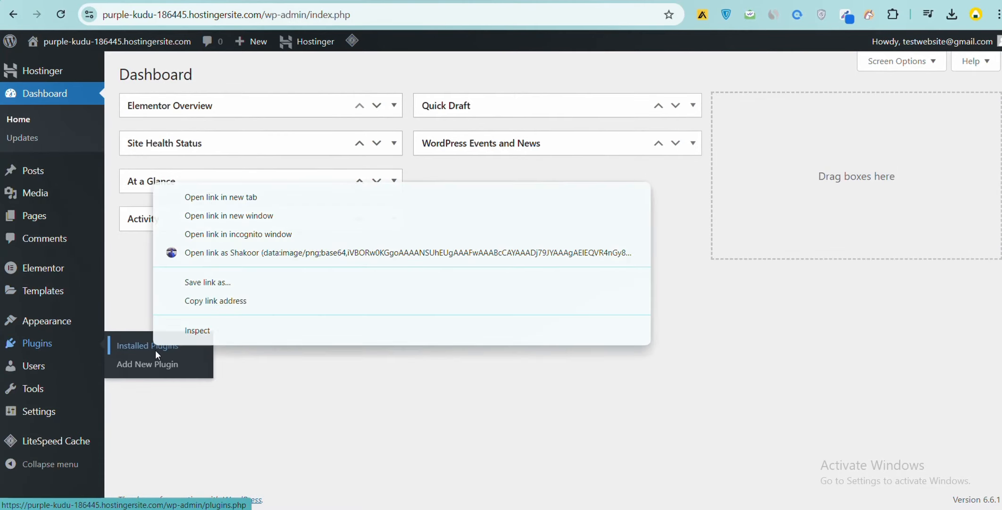
pyautogui.click(156, 364)
pyautogui.click(155, 365)
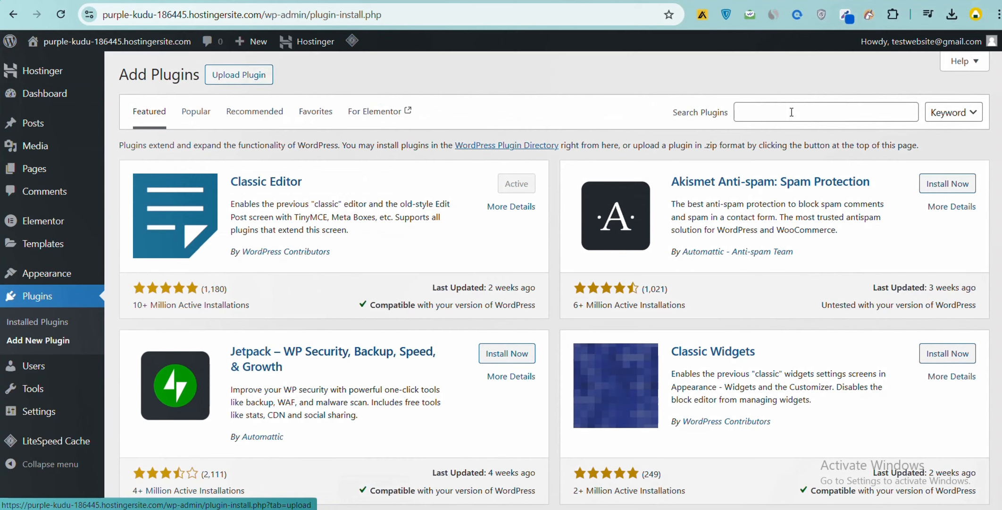
pyautogui.click(807, 106)
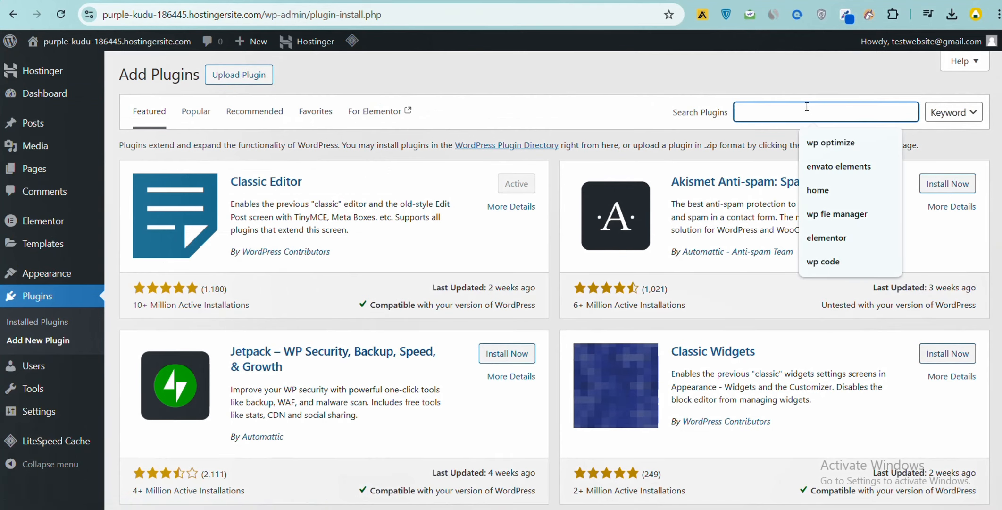
pyautogui.write('Updraftplus')
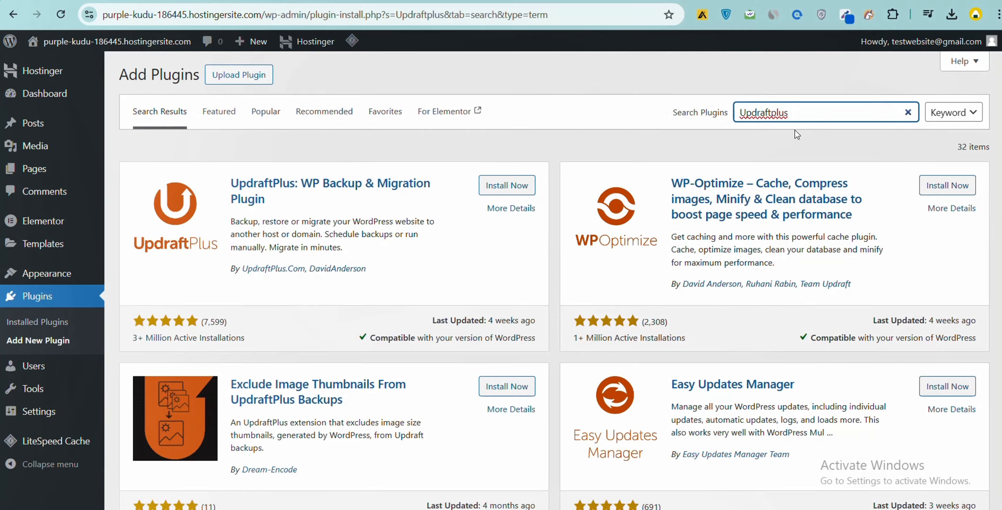
# - Install and activate the UpdraftPlus: WP Backup & Migration Plugin, and dismiss its welcome pop-up
pyautogui.click(256, 187)
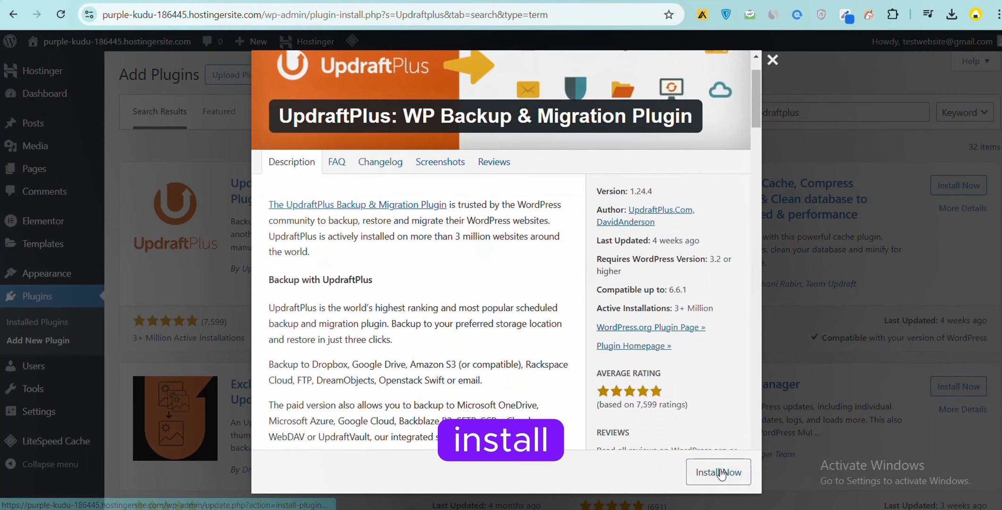
pyautogui.click(720, 472)
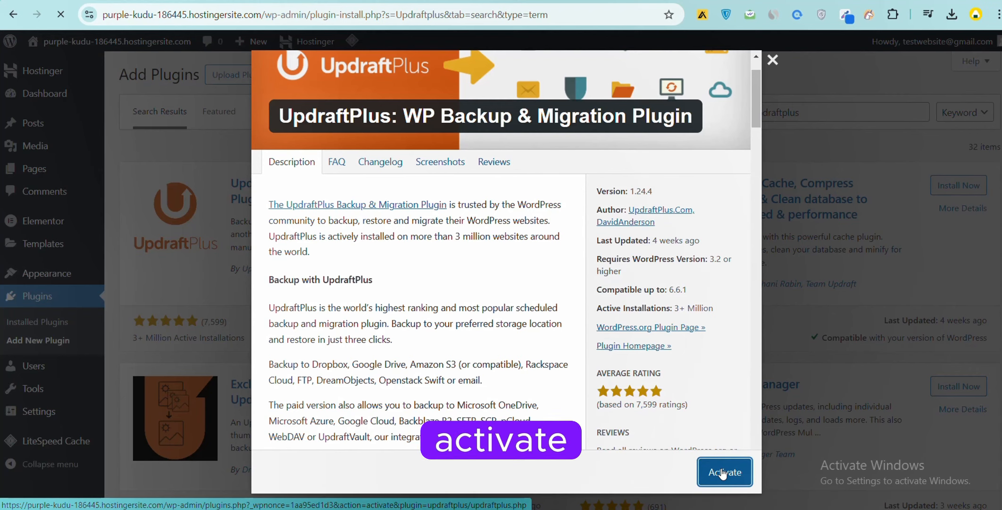
pyautogui.click(722, 472)
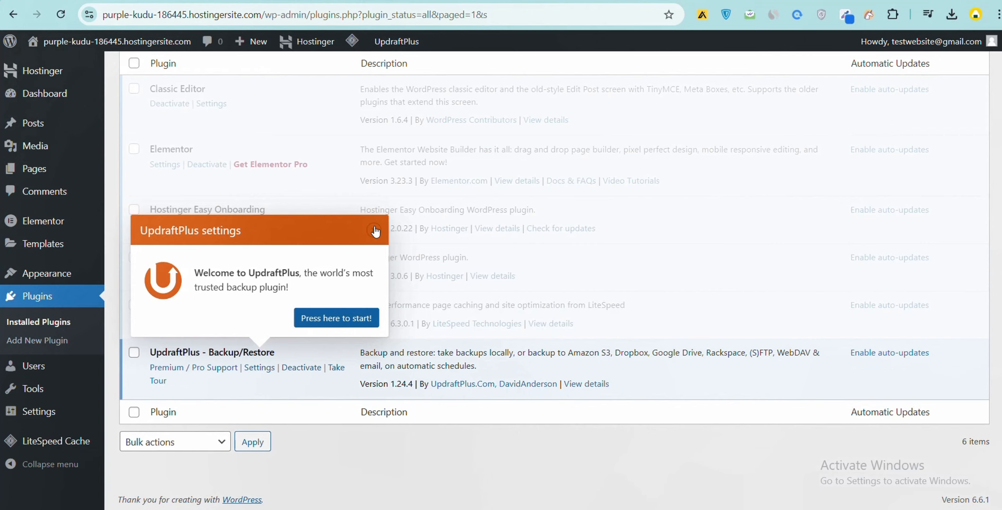
pyautogui.click(370, 230)
# - Open the UpdraftPlus Backups settings page and look over its Backup / Restore options
pyautogui.moveTo(60, 389)
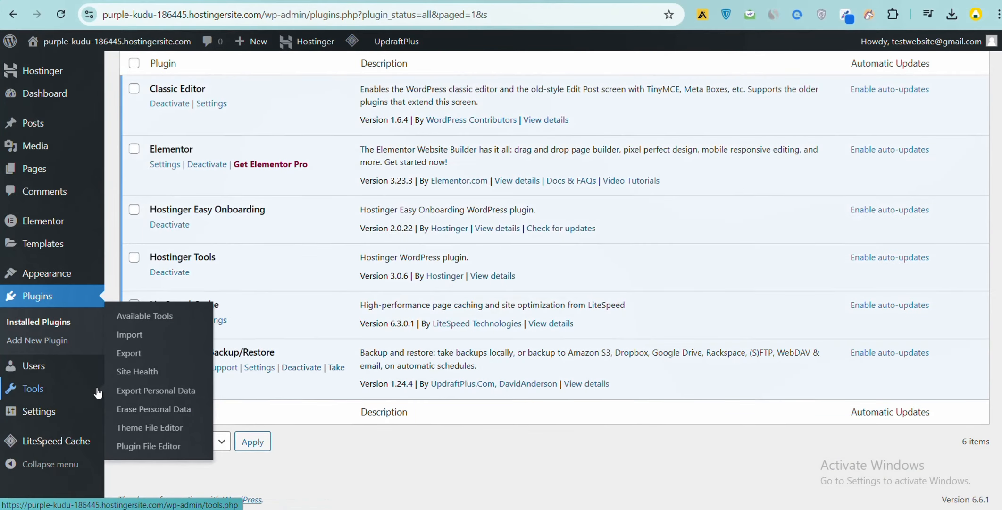
pyautogui.moveTo(21, 414)
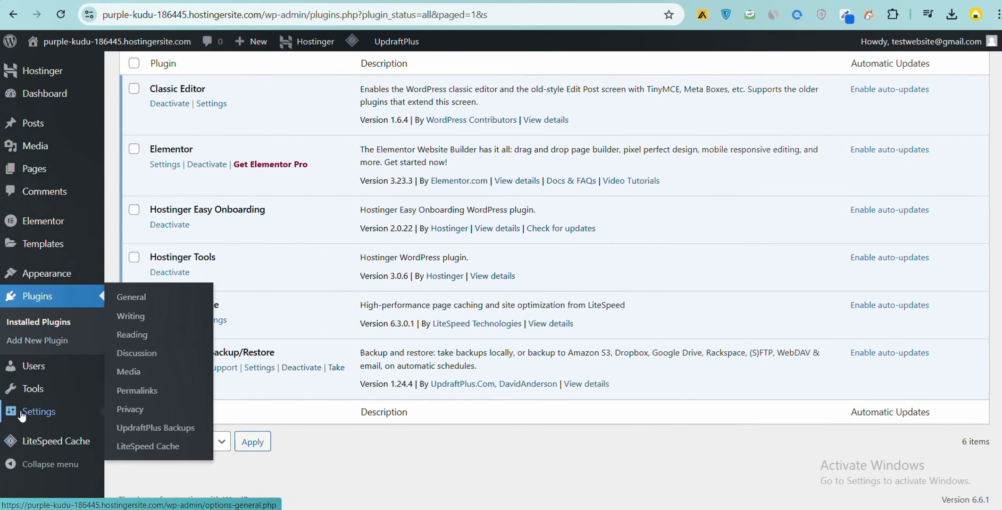
pyautogui.click(118, 427)
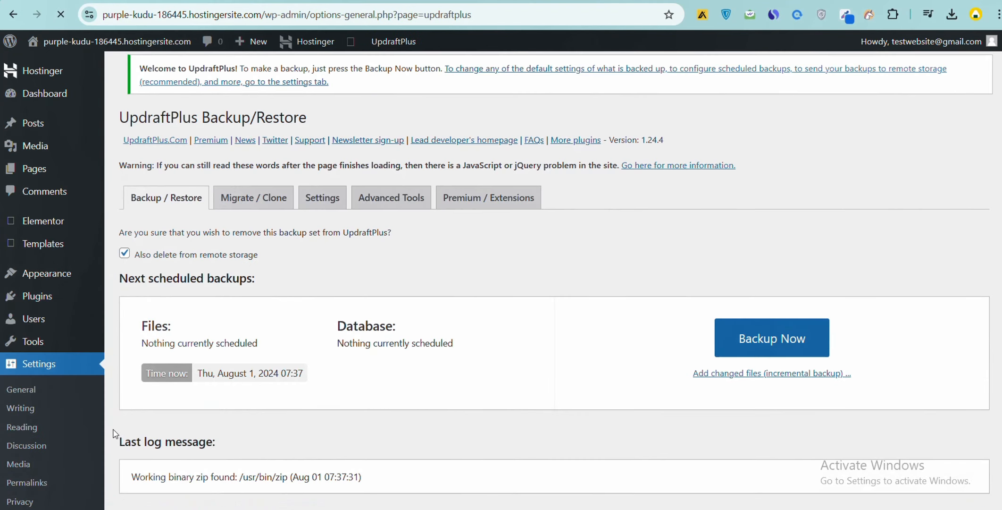
pyautogui.scroll(-3, 564, 337)
pyautogui.scroll(1, 735, 238)
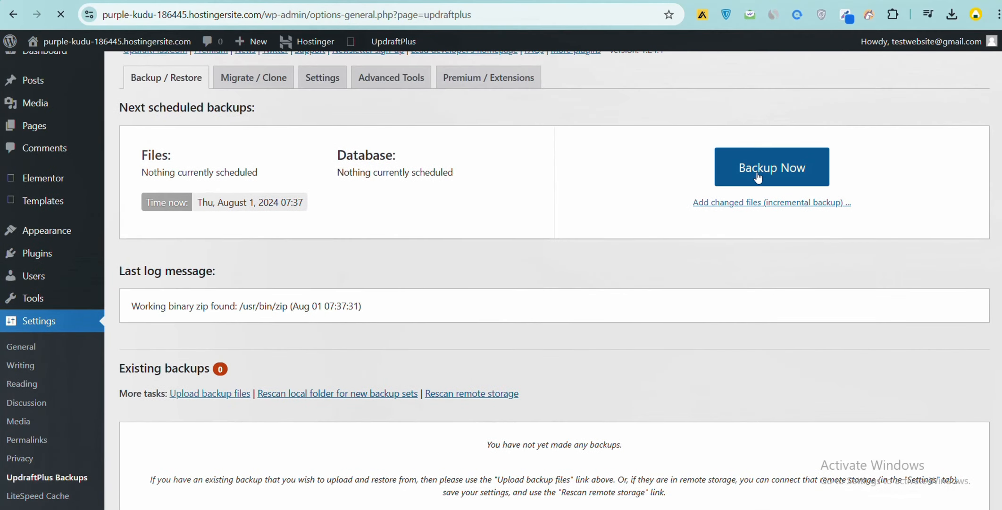
pyautogui.scroll(3, 9, 210)
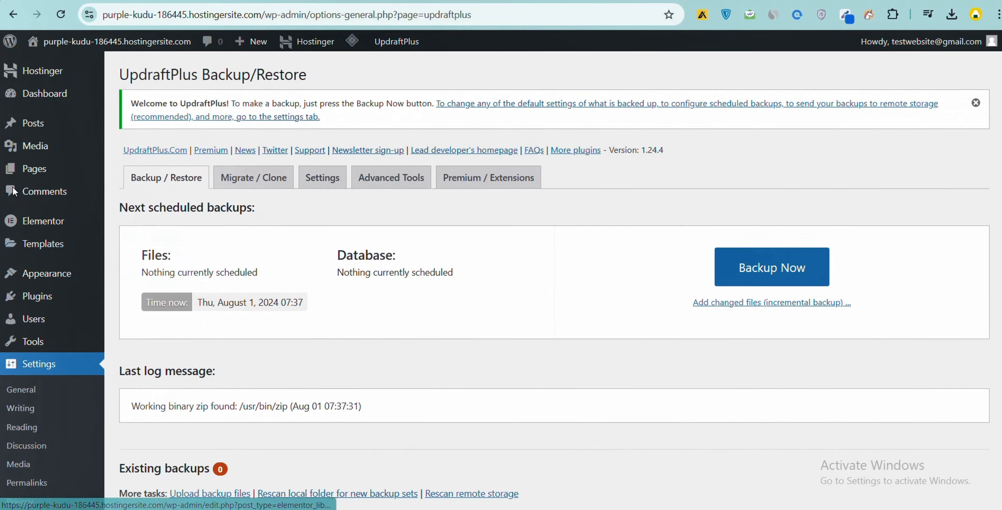
# - Return to adding new plugins and search for WP Forms
pyautogui.moveTo(37, 296)
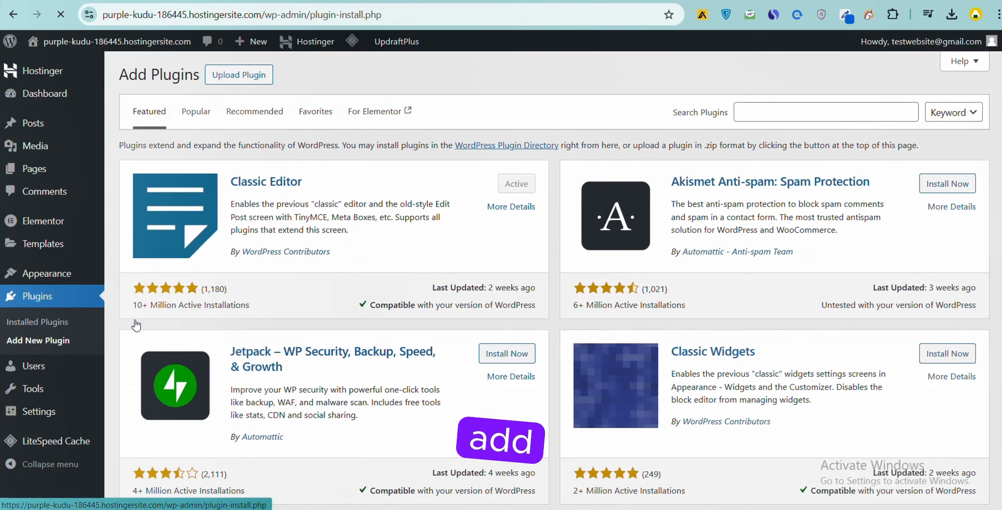
pyautogui.click(815, 109)
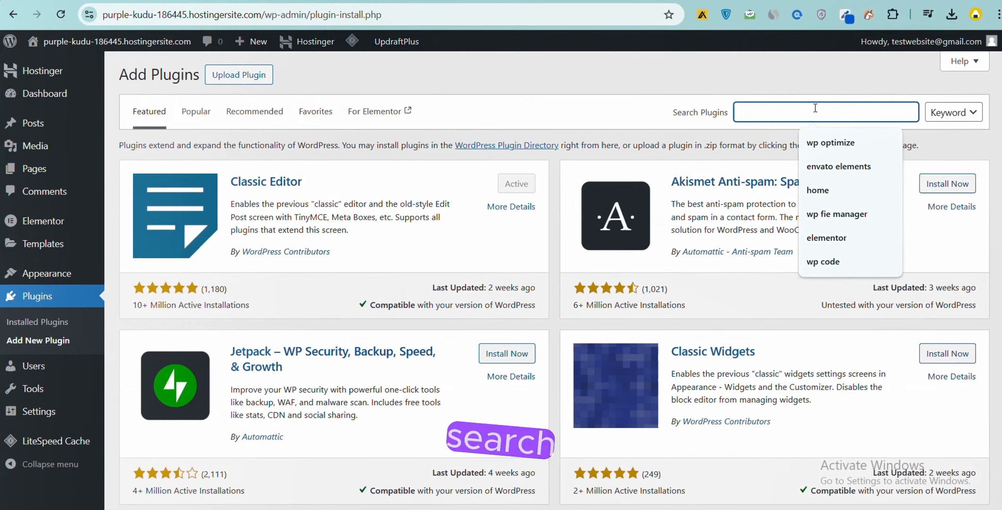
pyautogui.write('WP Forms')
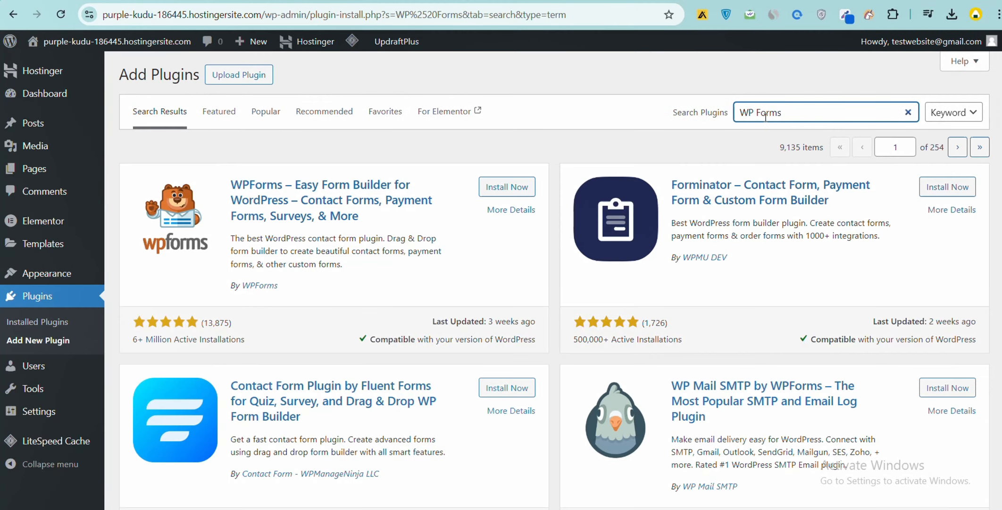
# - Install and activate the WPForms – Easy Form Builder for WordPress plugin
pyautogui.click(274, 211)
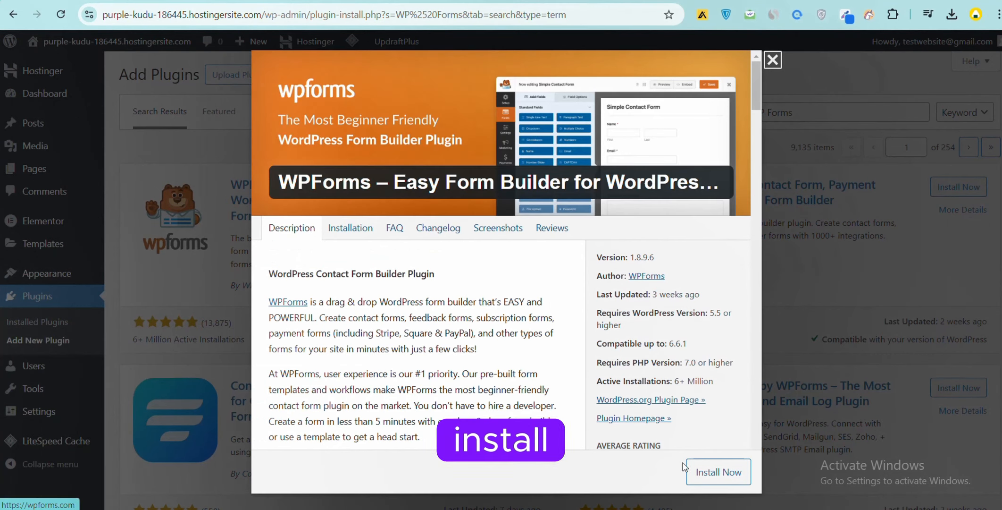
pyautogui.click(713, 481)
pyautogui.click(713, 480)
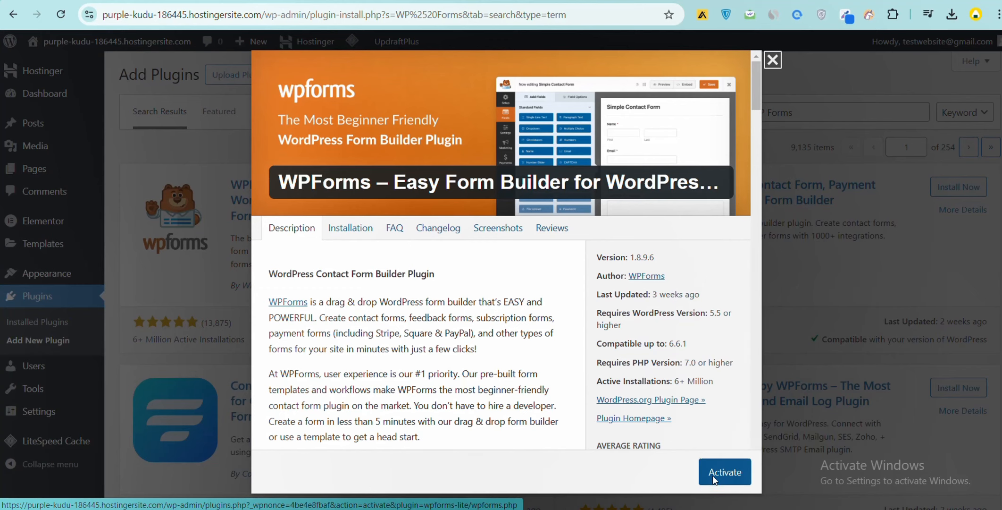
pyautogui.click(713, 473)
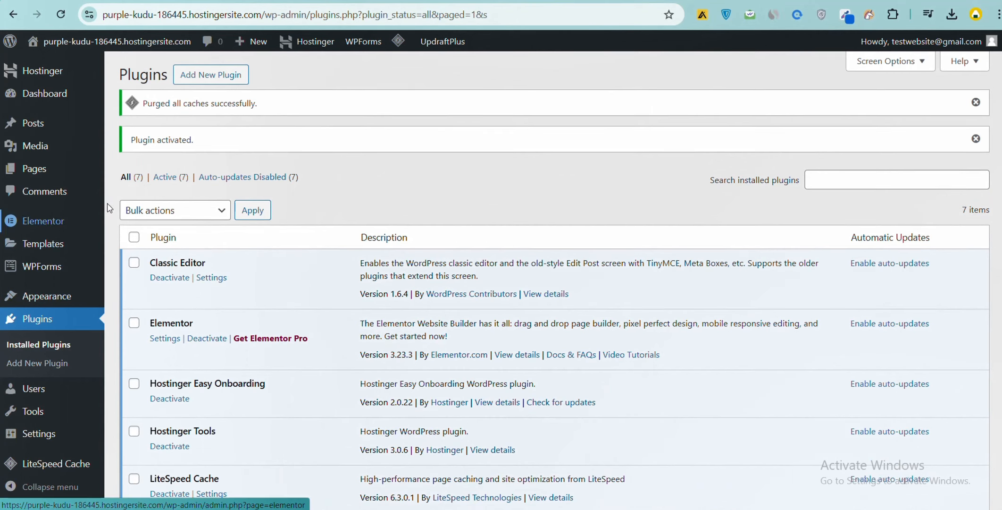
# - Open the WPForms overview of all forms and look through the plugin's sections
pyautogui.moveTo(38, 274)
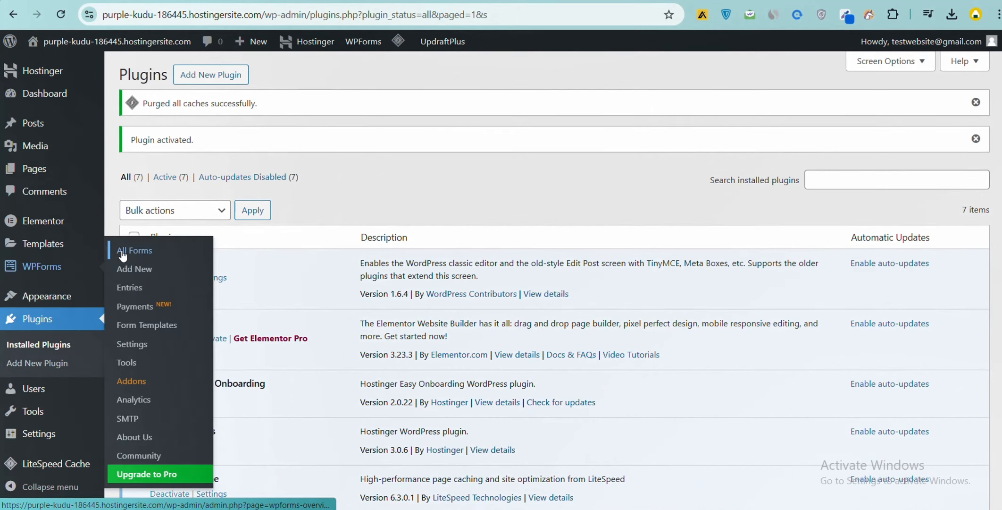
pyautogui.click(122, 250)
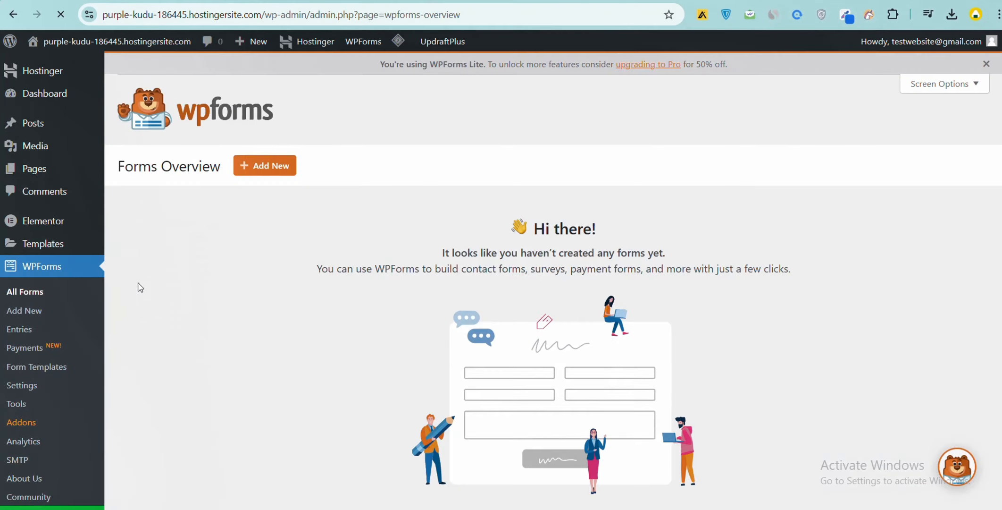
pyautogui.scroll(-3, 67, 278)
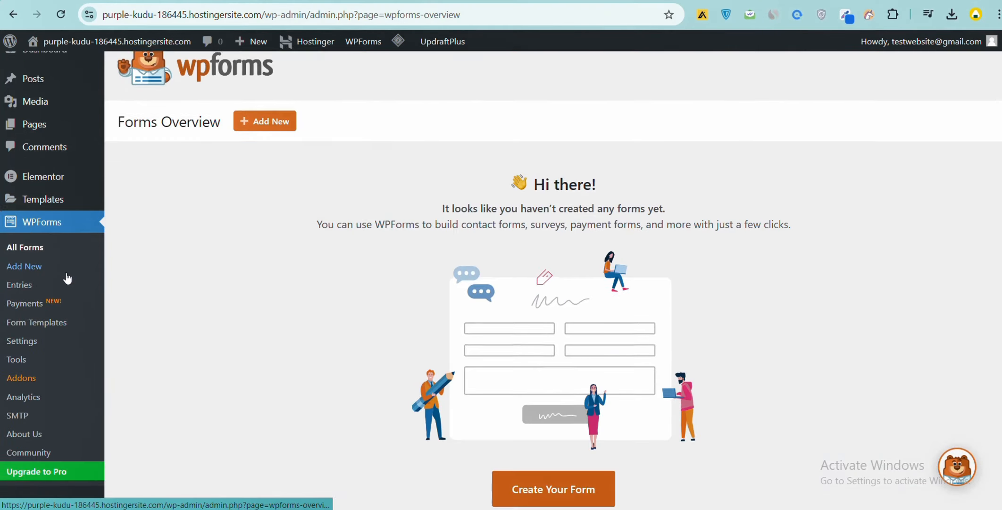
pyautogui.scroll(-1, 67, 278)
# - Open the page for adding new plugins and search for Wp Optimize
pyautogui.moveTo(66, 348)
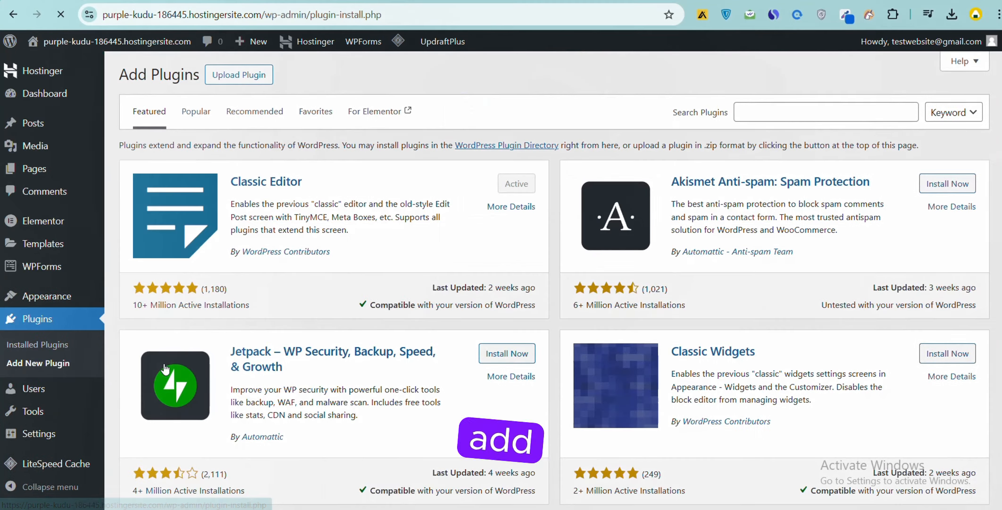
pyautogui.click(765, 114)
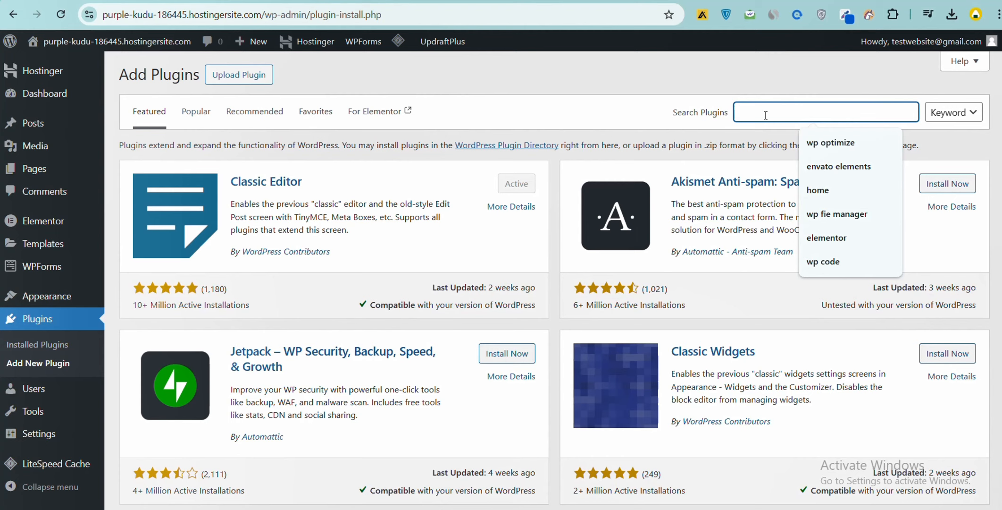
pyautogui.write('Wp Op')
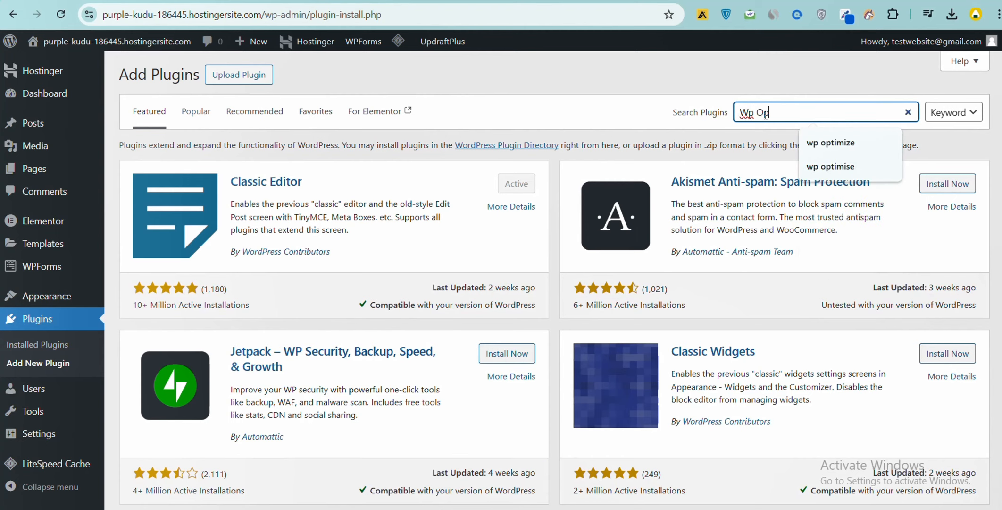
pyautogui.write('timize')
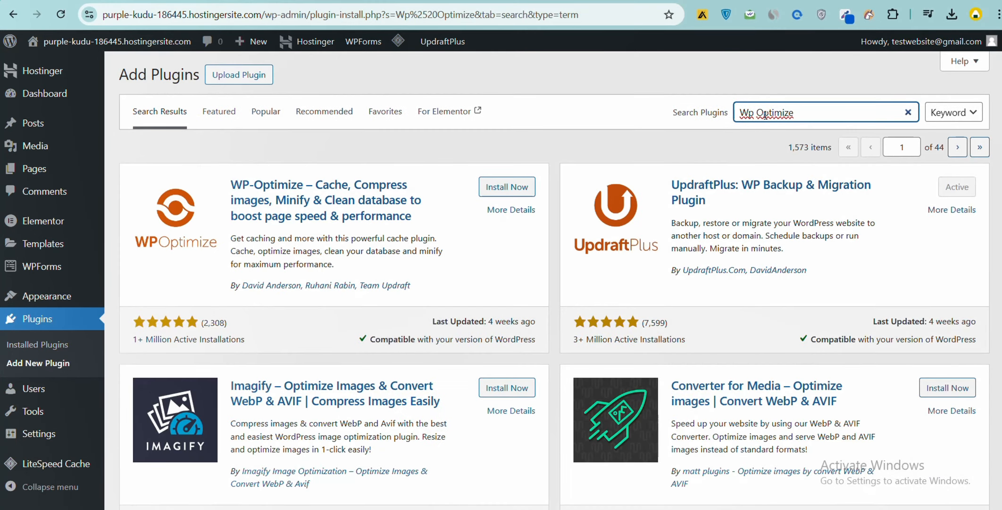
# - Install and activate the WP-Optimize – Cache, Compress images, Minify & Clean database plugin from its details window
pyautogui.click(373, 200)
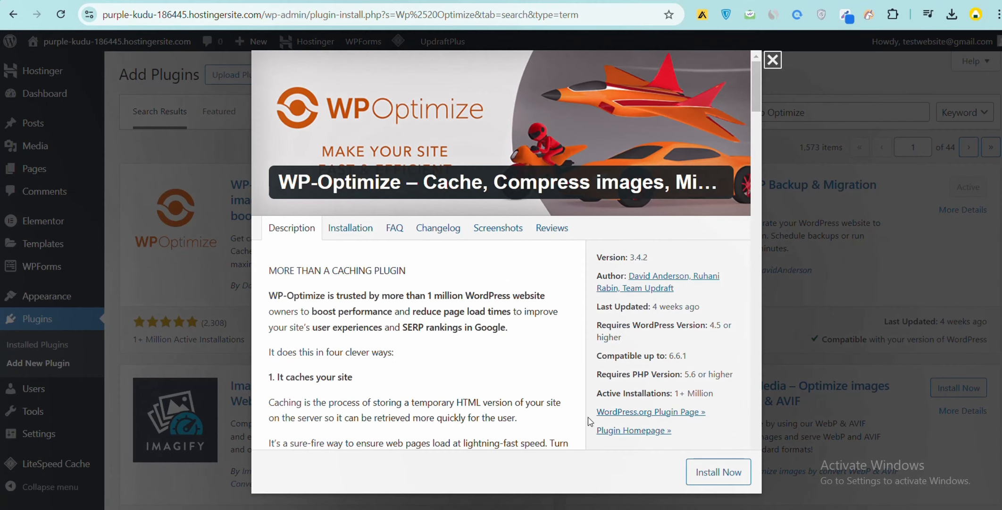
pyautogui.click(708, 469)
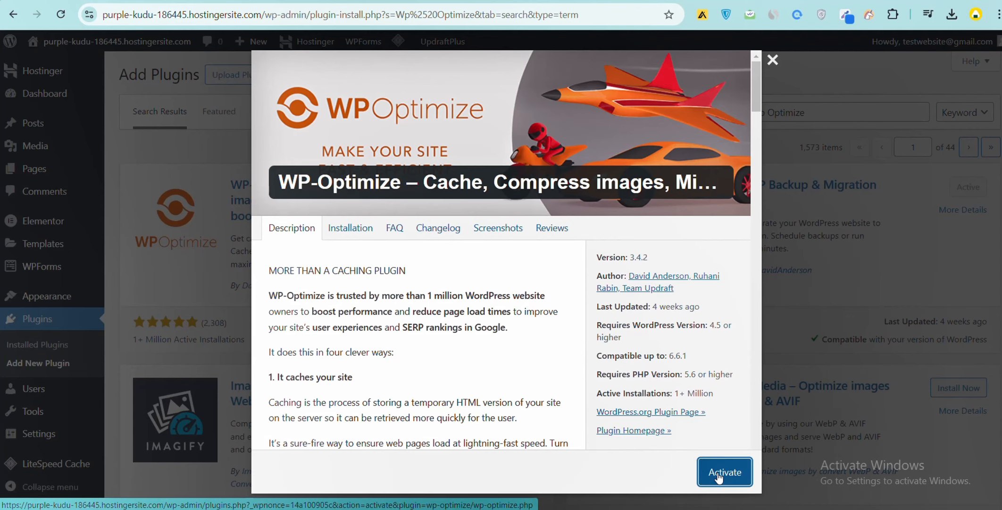
pyautogui.click(719, 474)
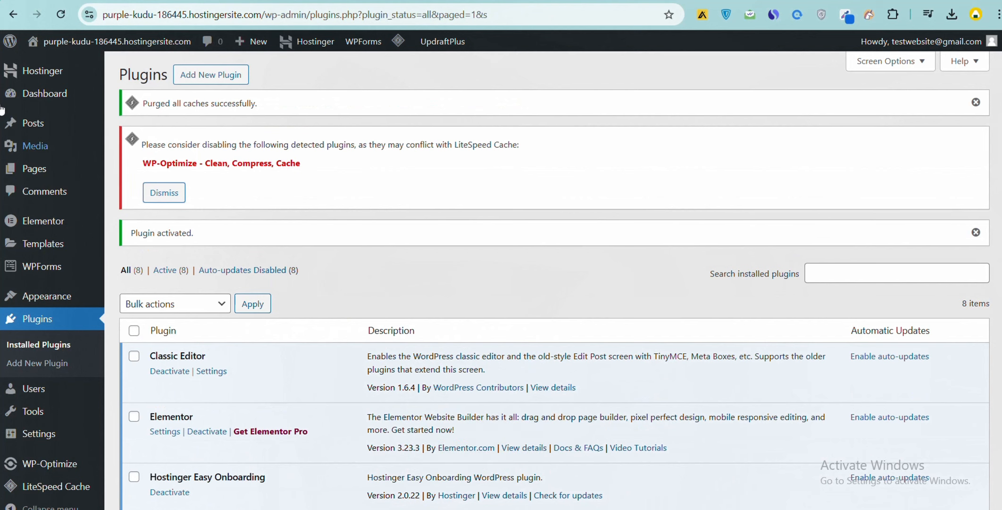
# - Return to adding new plugins and search for Google Analytics
pyautogui.click(185, 75)
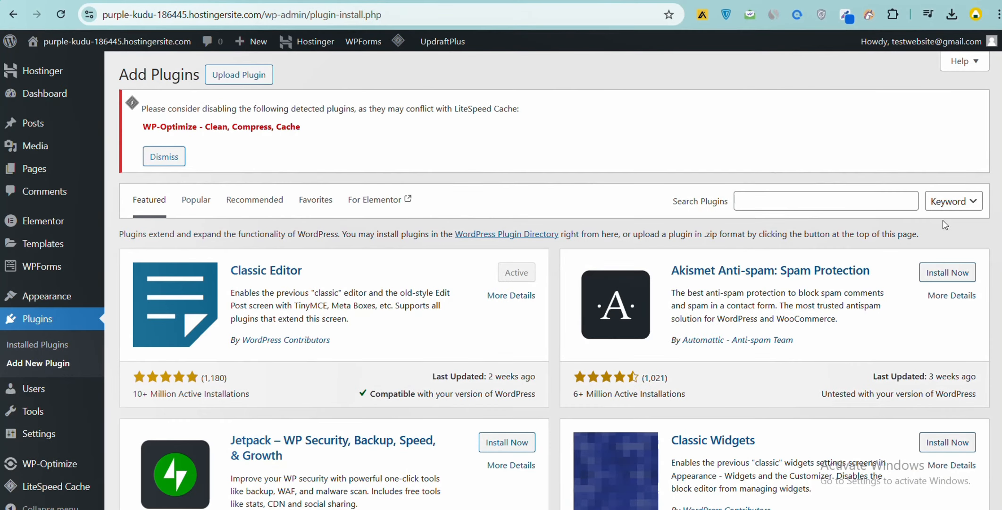
pyautogui.click(846, 210)
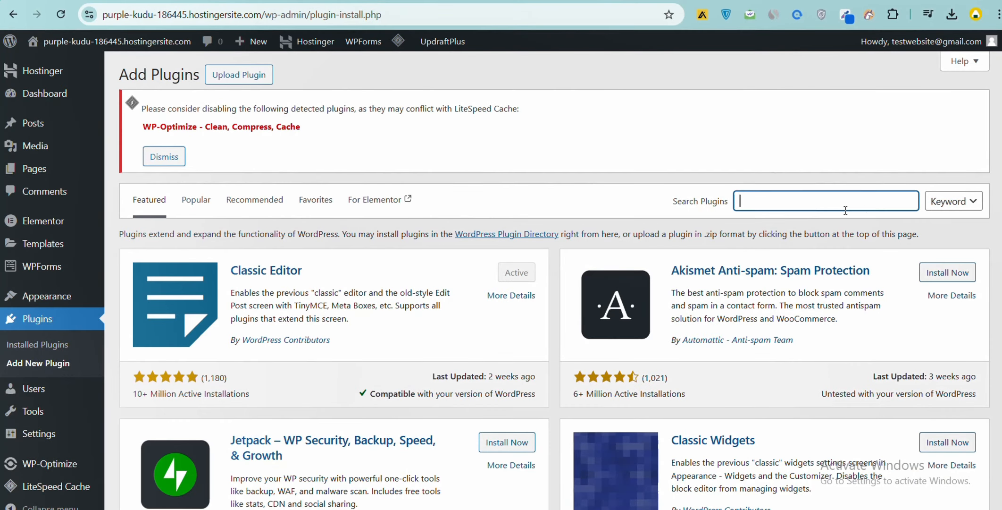
pyautogui.write('Google Analytics')
pyautogui.press('Return')
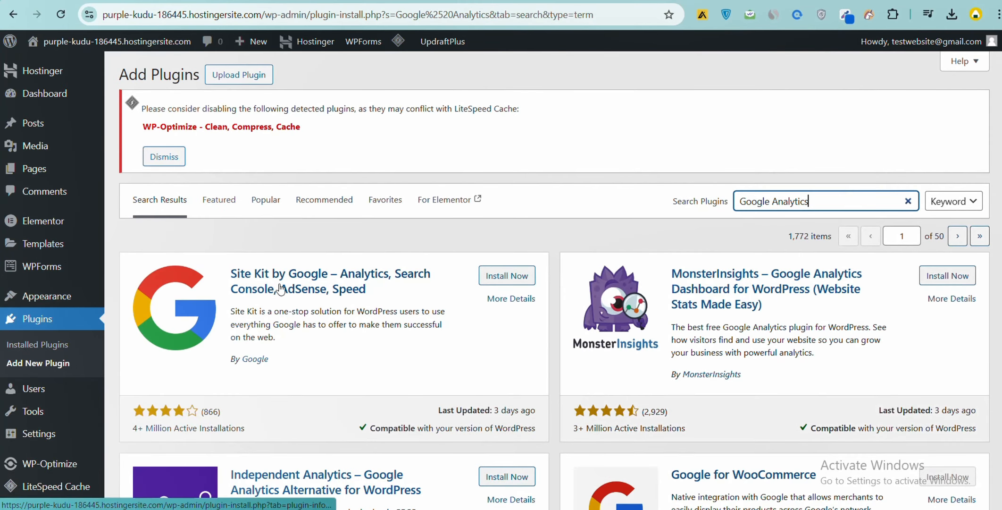
# - Install and activate the Site Kit by Google – Analytics, Search Console, AdSense, Speed plugin
pyautogui.click(296, 289)
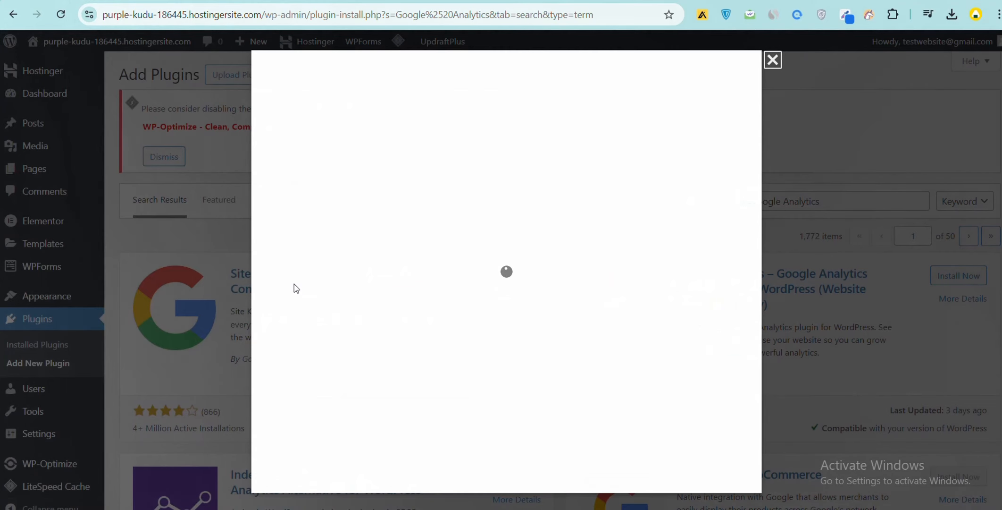
pyautogui.click(736, 475)
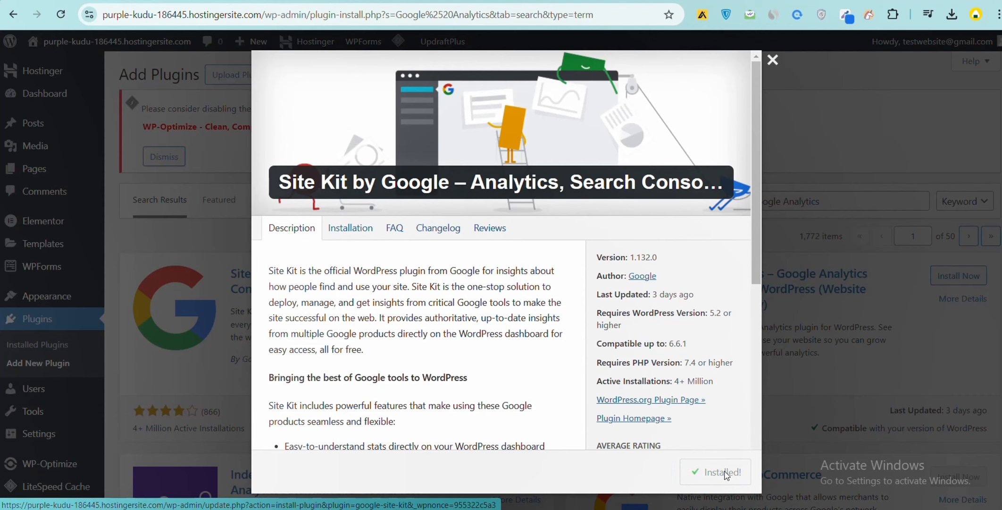
pyautogui.click(725, 473)
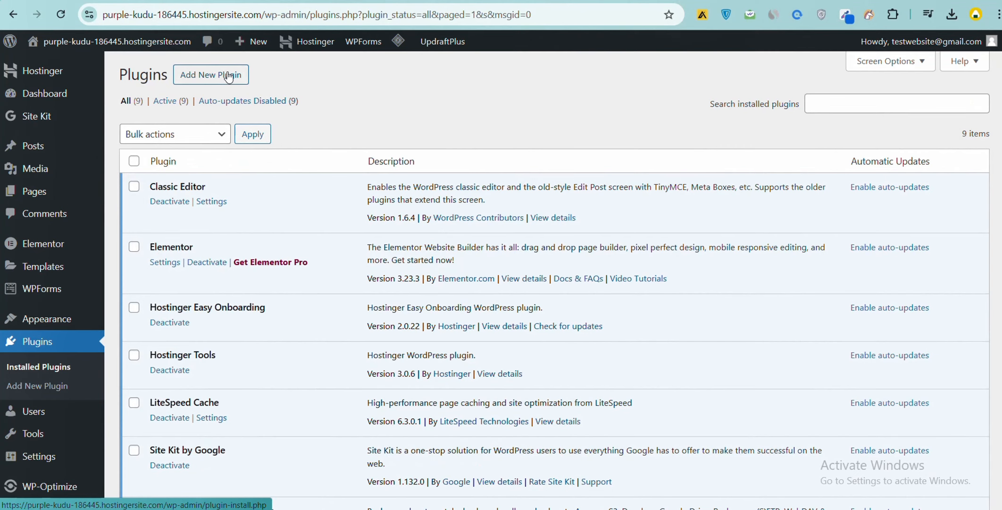
# - Go back to adding new plugins and search for Rank Math SEO
pyautogui.click(229, 75)
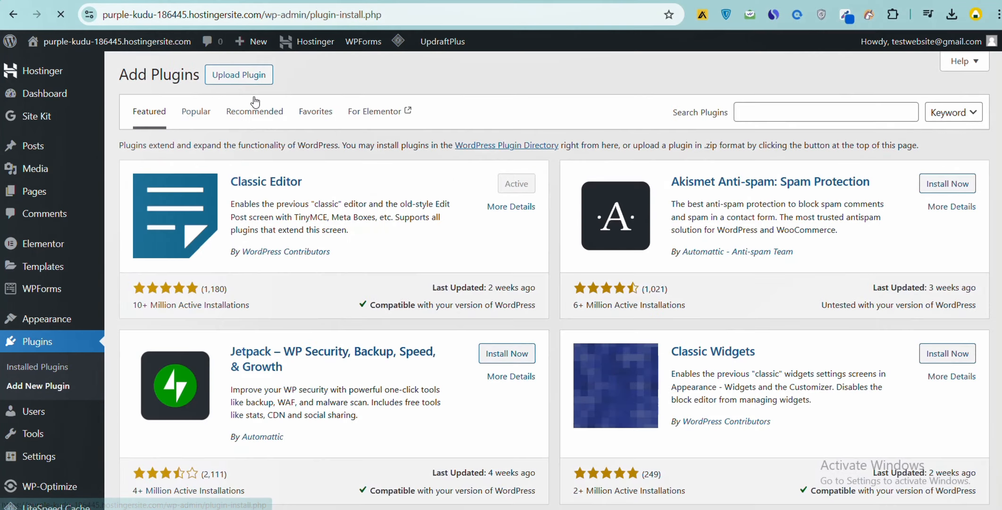
pyautogui.click(772, 114)
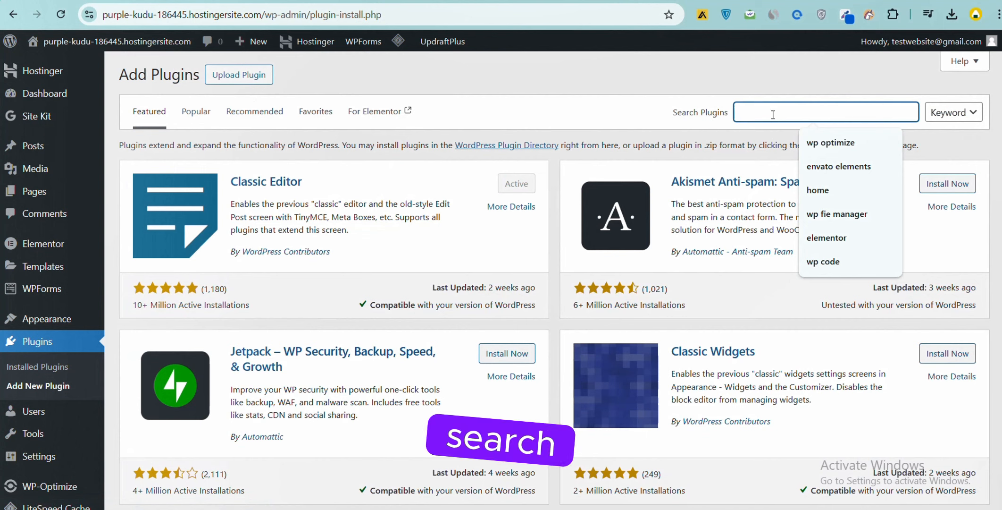
pyautogui.write('Rank')
pyautogui.write('Math SEO')
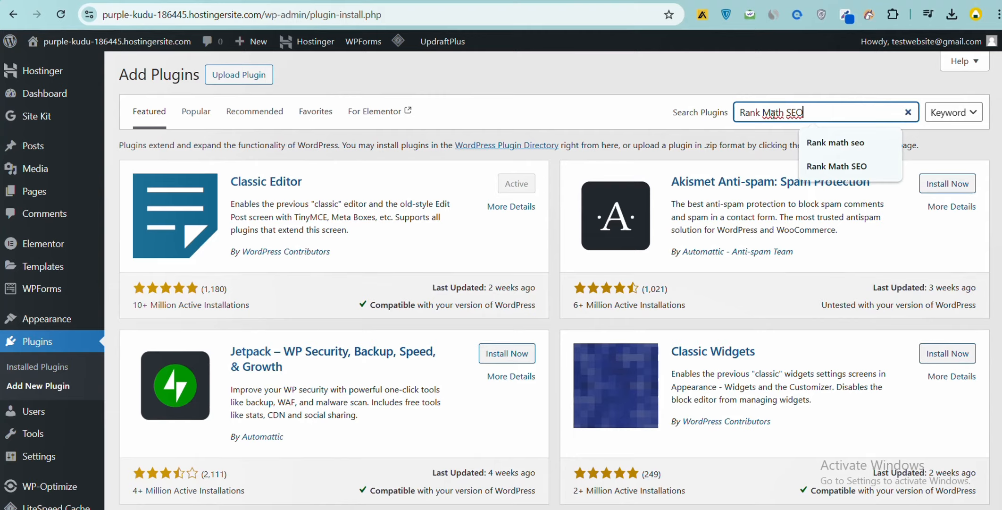
pyautogui.press('Return')
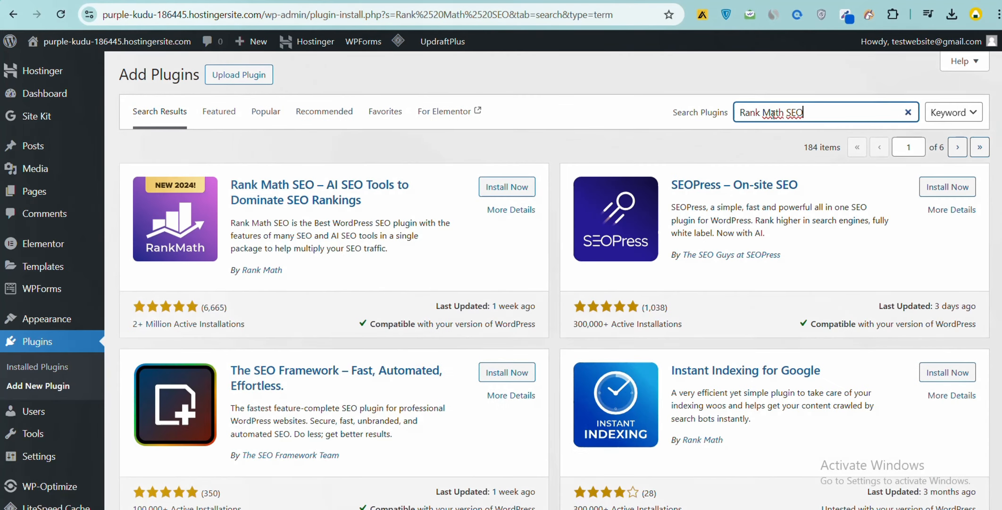
# - Install and activate the Rank Math SEO – AI SEO Tools to Dominate SEO Rankings plugin
pyautogui.click(244, 203)
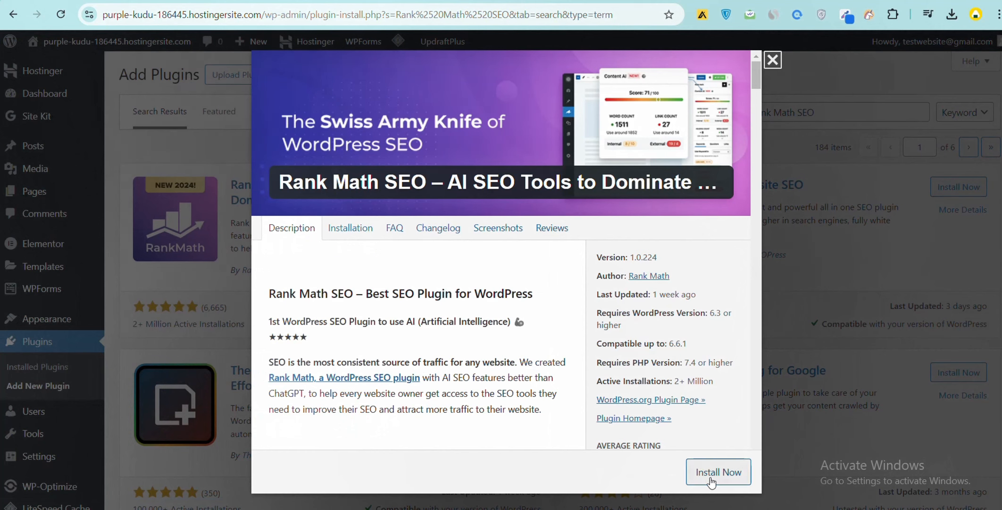
pyautogui.click(711, 480)
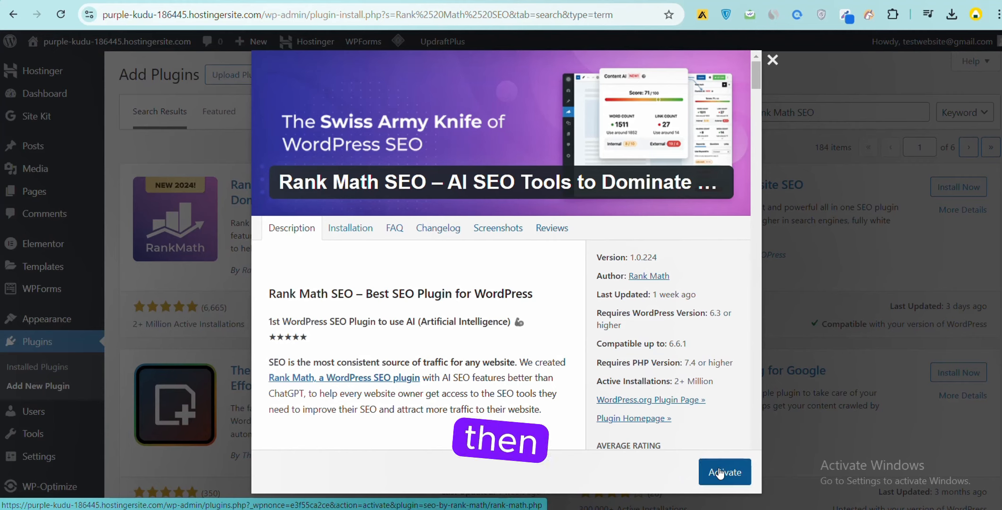
pyautogui.click(719, 473)
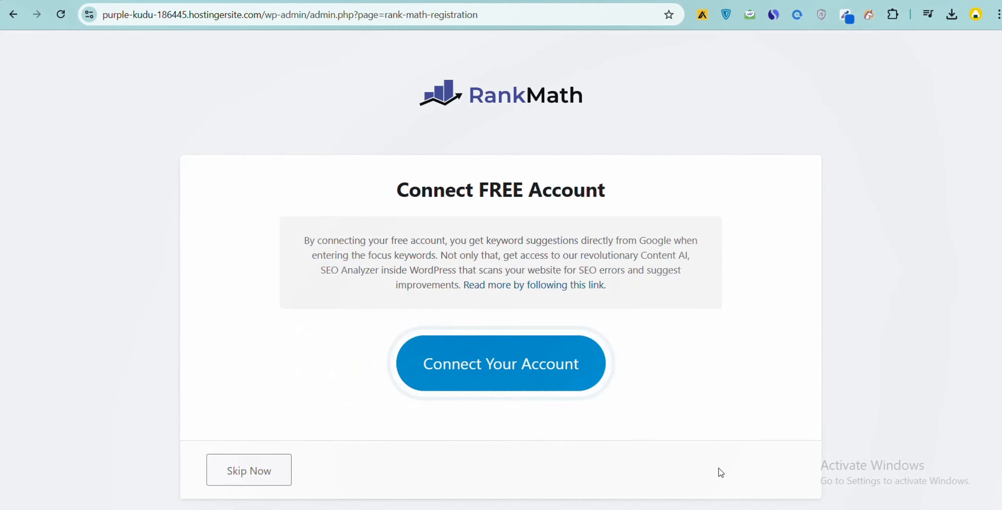
# - Skip connecting a Rank Math account and leave the setup wizard for the plugin's modules dashboard
pyautogui.click(244, 468)
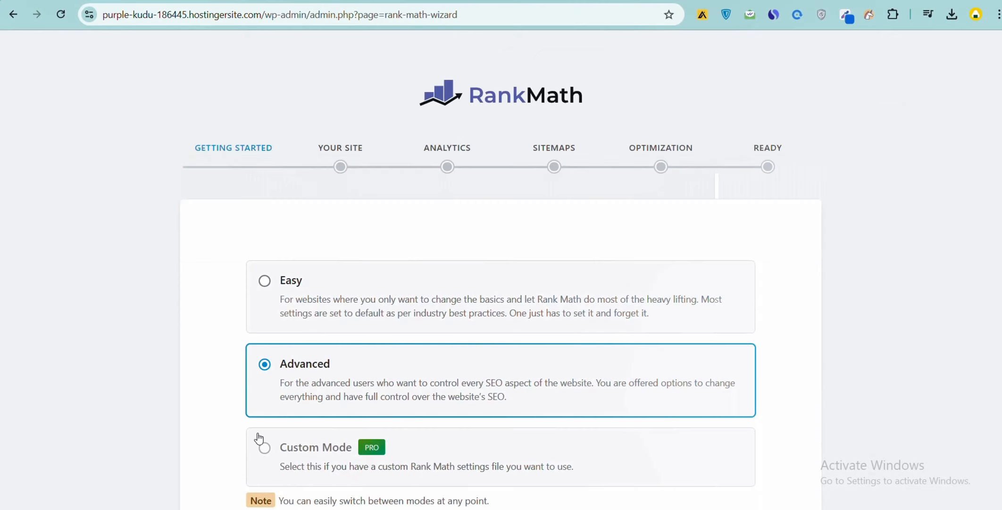
pyautogui.scroll(-5, 259, 439)
pyautogui.click(491, 479)
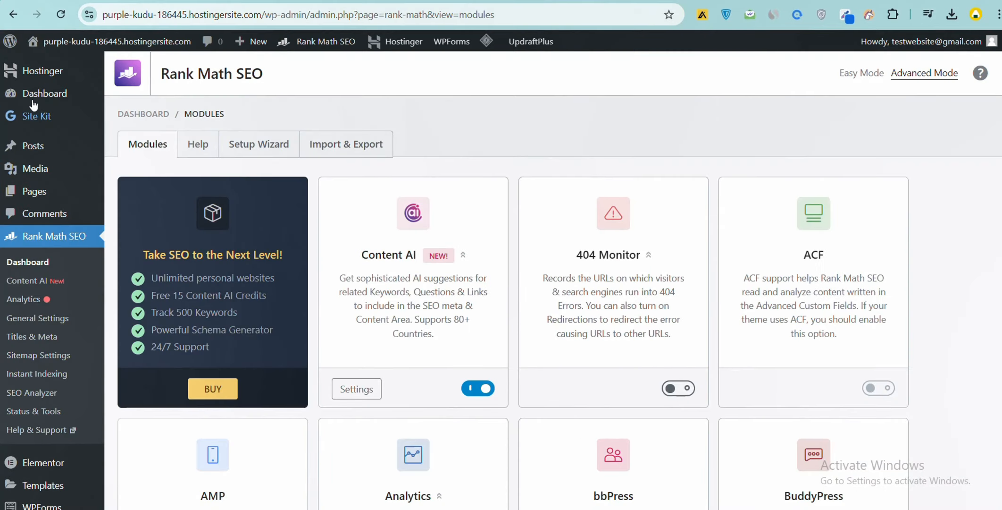
# - Install and activate the Akismet Anti-spam: Spam Protection plugin from the featured plugins
pyautogui.click(33, 99)
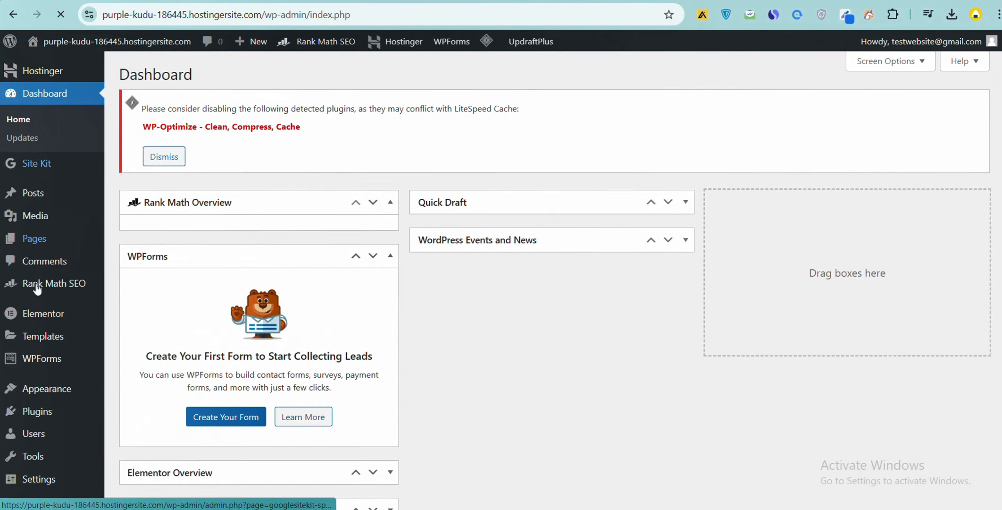
pyautogui.moveTo(37, 411)
pyautogui.click(148, 433)
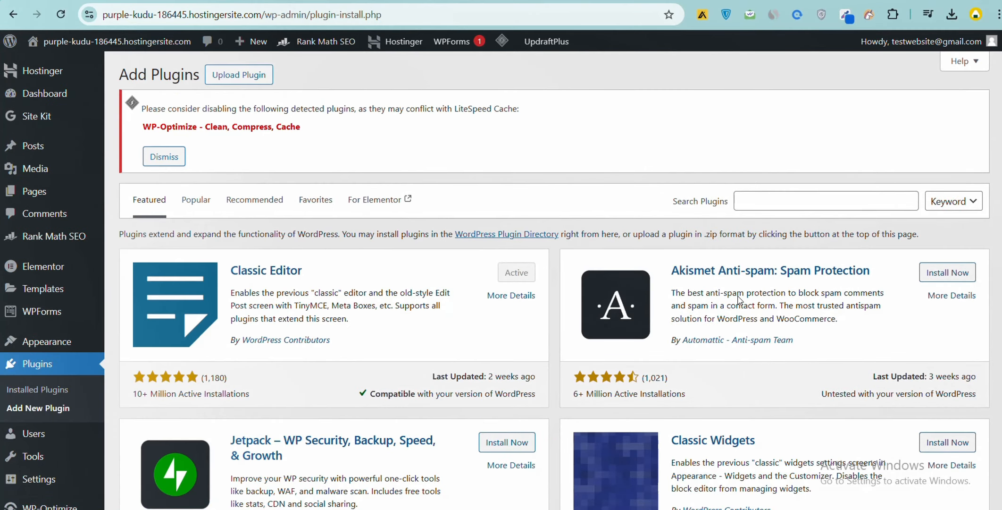
pyautogui.click(741, 269)
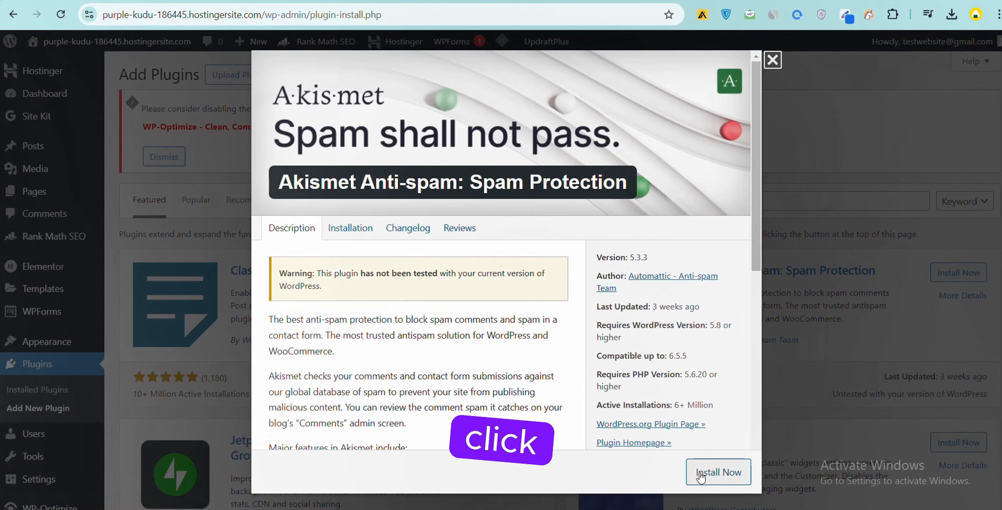
pyautogui.click(698, 477)
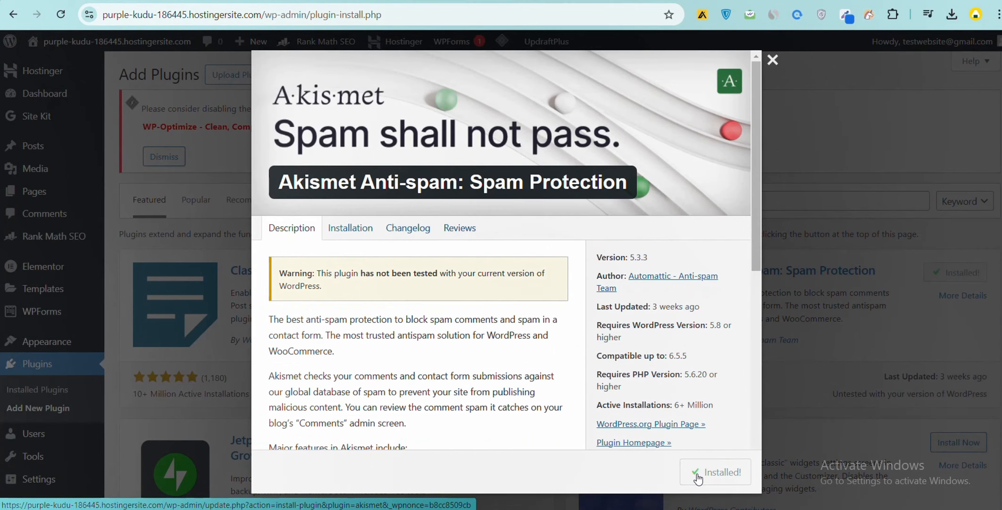
pyautogui.click(712, 475)
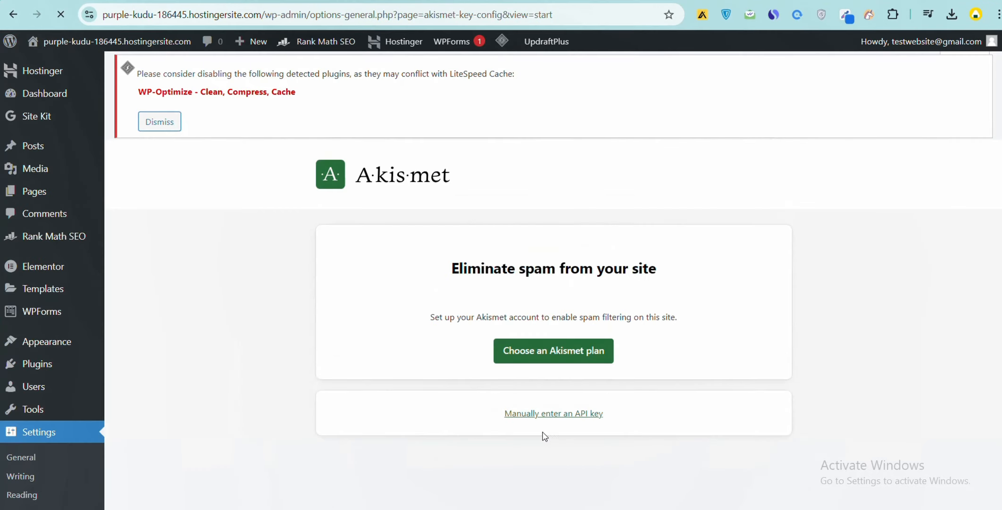
# - Return to the WordPress dashboard home and look over its admin sections
pyautogui.click(30, 95)
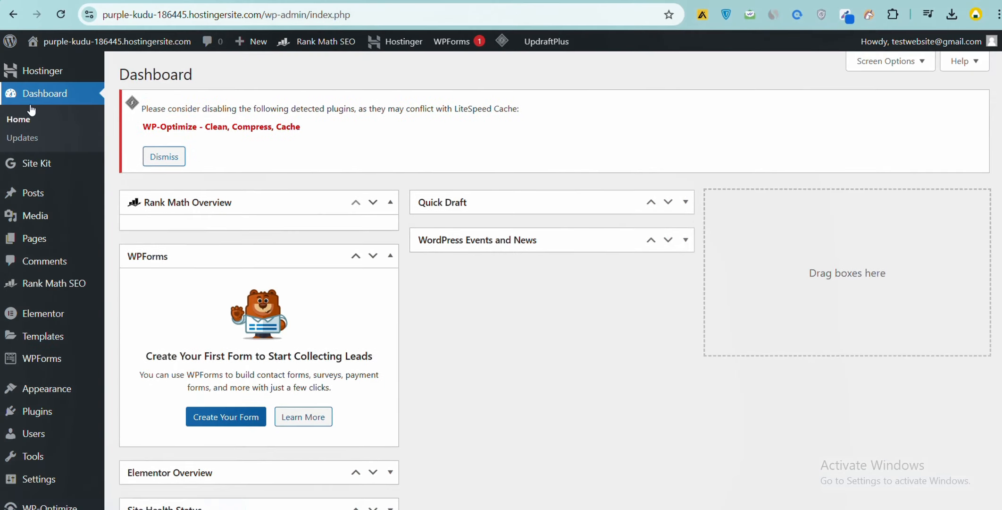
pyautogui.scroll(-1, 39, 251)
pyautogui.scroll(-2, 38, 249)
pyautogui.scroll(3, 38, 359)
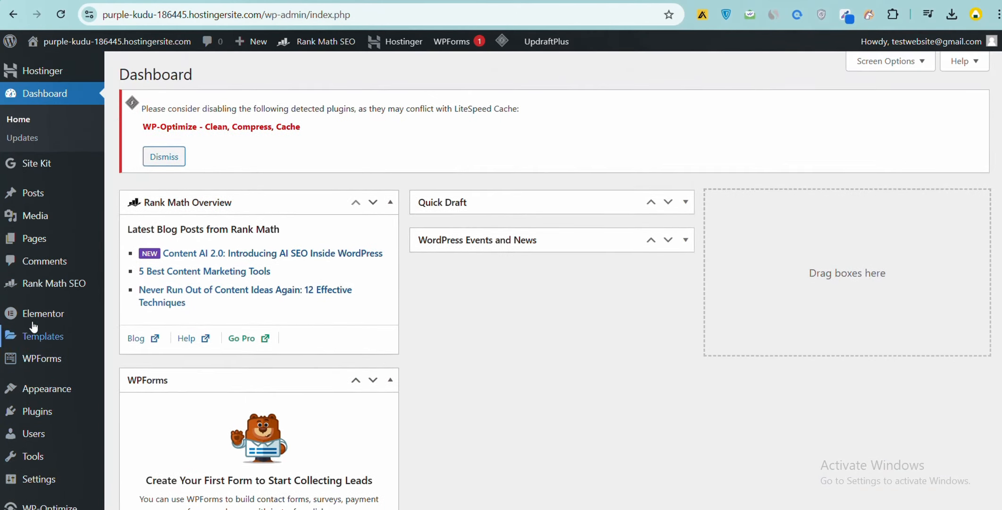